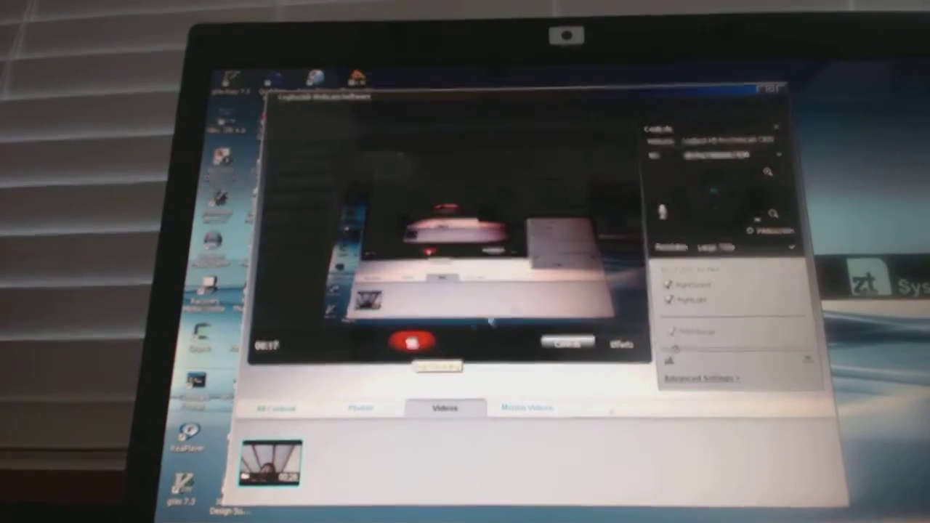
Close the Logitech Webcam Software window to reveal the desktop.
left_click(762, 92)
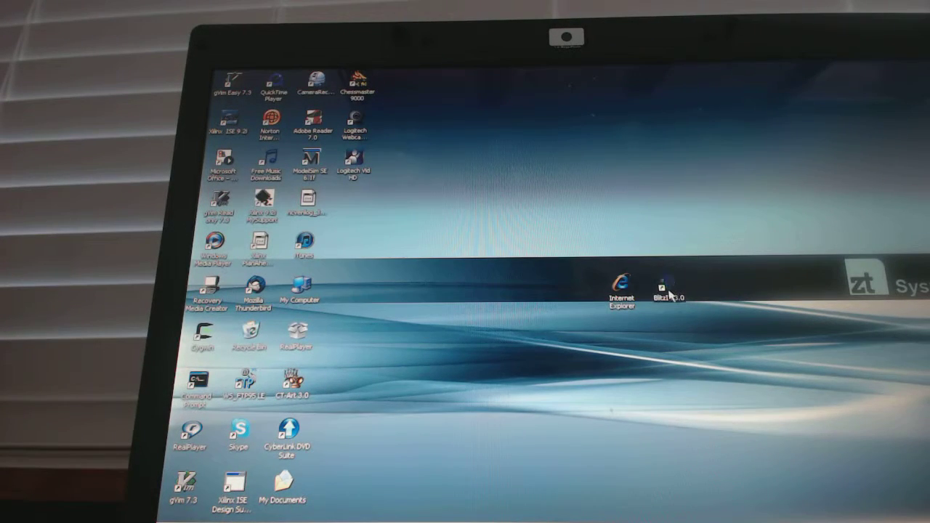
Launch BlitzIn, sign in to ICC, dismiss the security alert and close the seek graph.
double_click(669, 293)
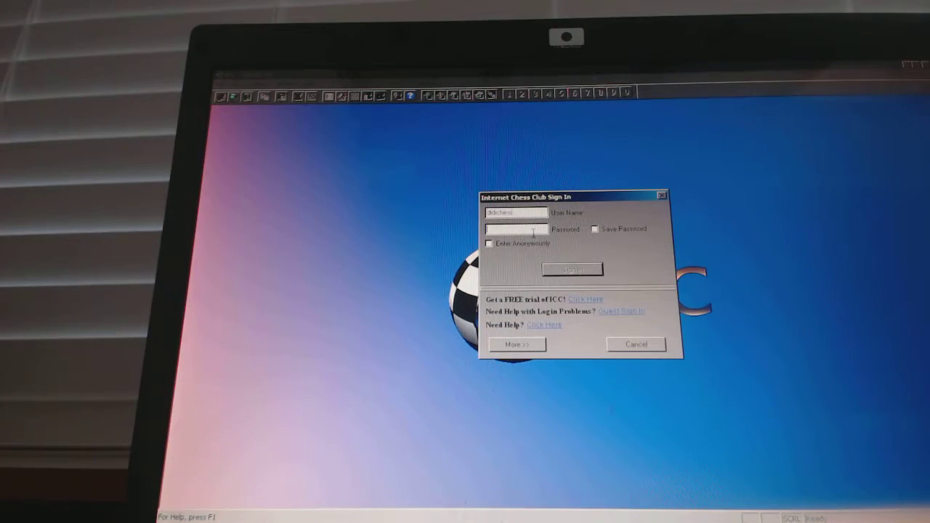
type("****")
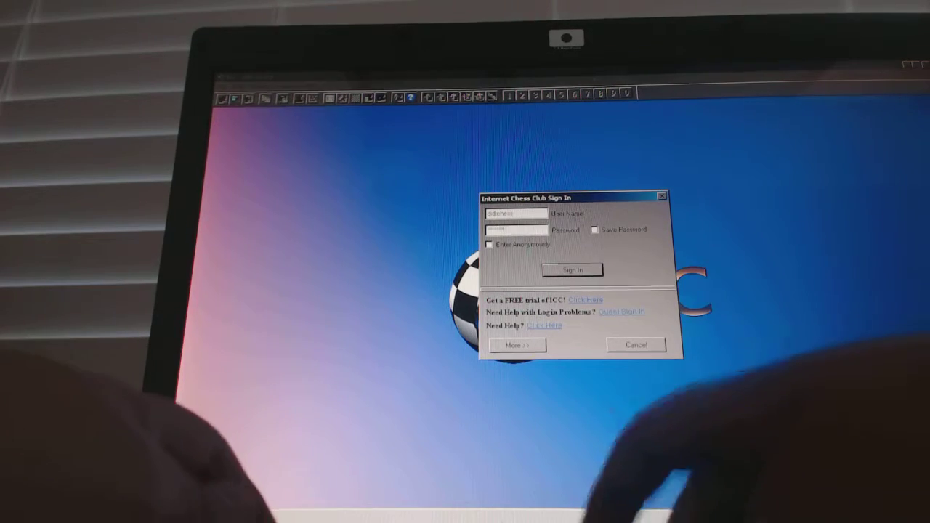
key("Return")
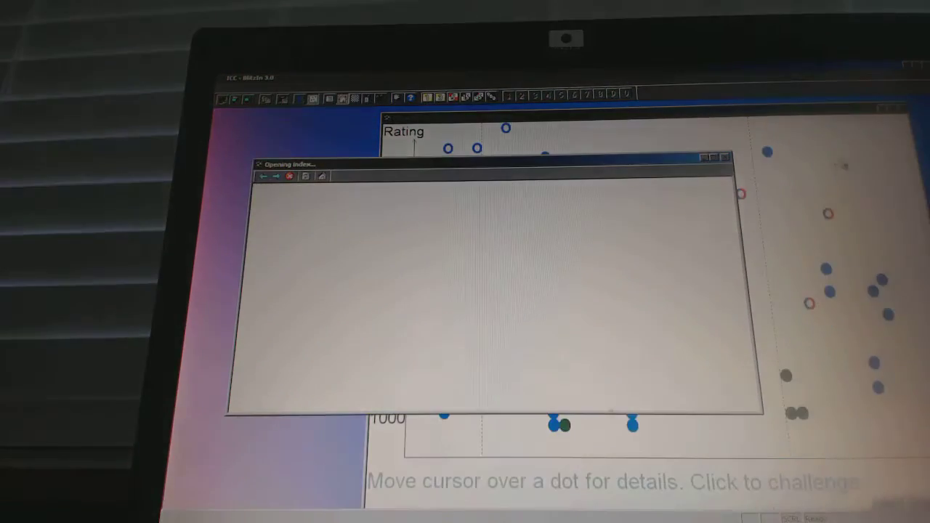
left_click(601, 296)
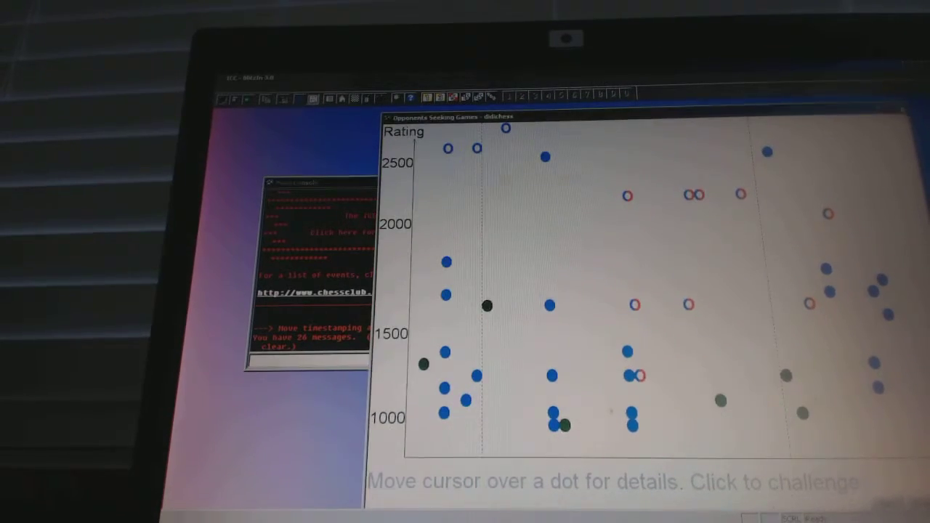
left_click(901, 116)
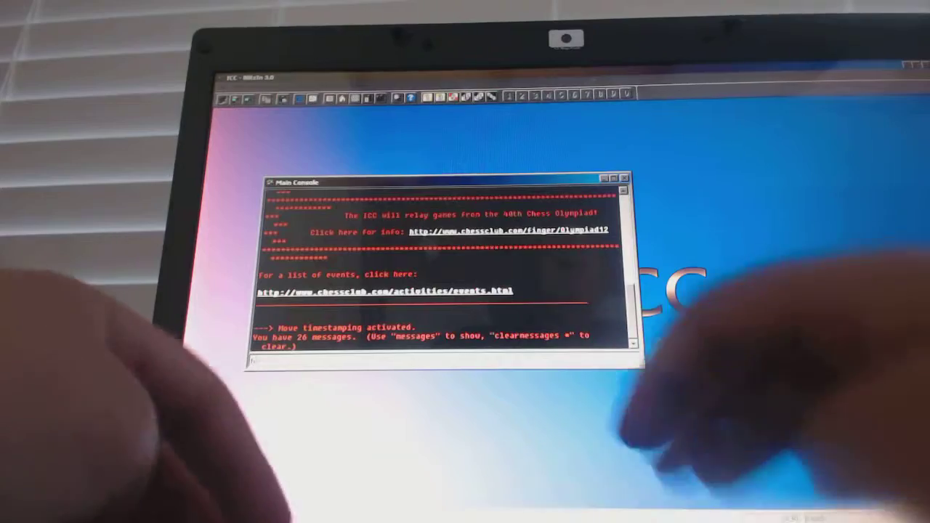
type("fin cylt")
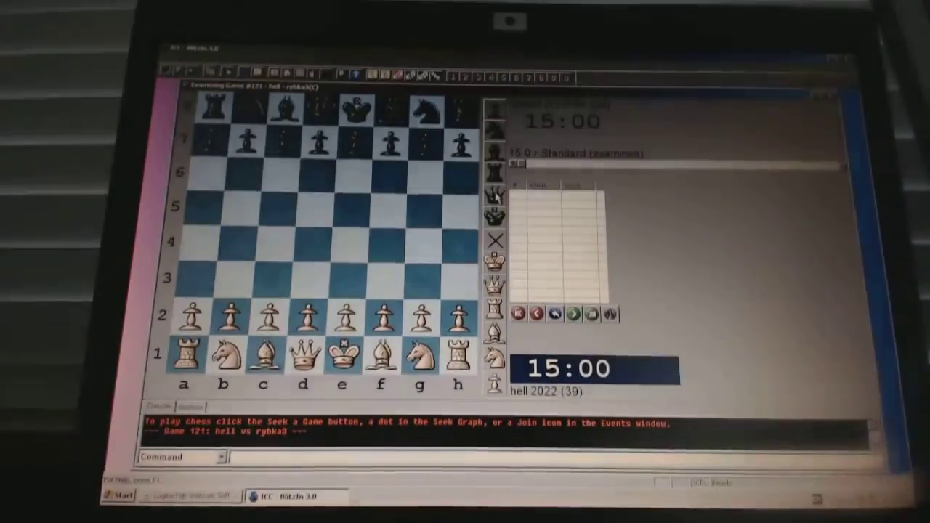
Advance game 121 past 9 bxc3, 12...Bg4 and 14 gxf3 Nc6 to Black's f6.
key("ctrl+f")
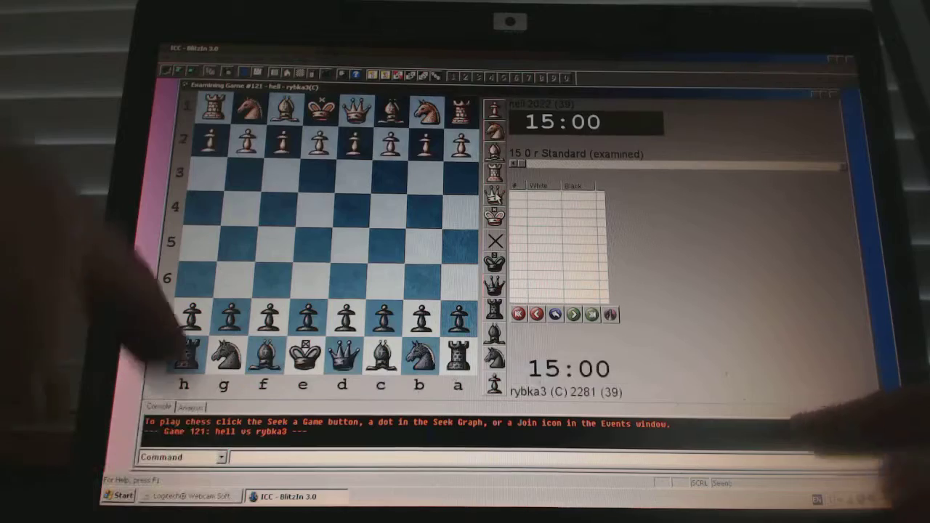
key("Right")
key("Right")
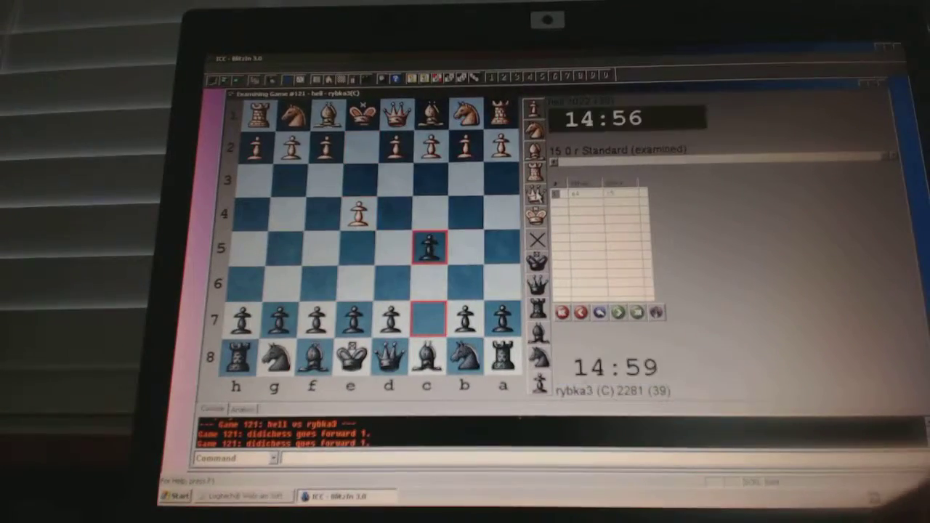
key("Right")
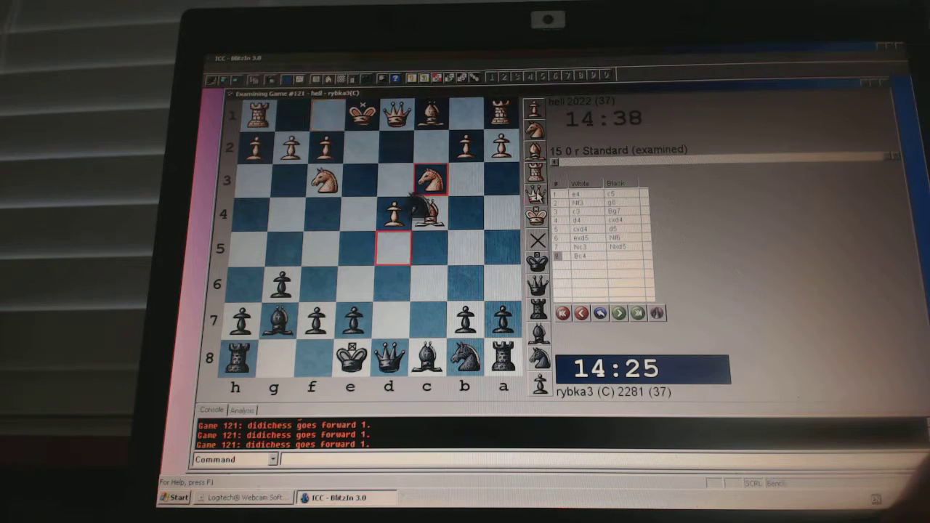
left_click_drag(465, 149, 430, 180)
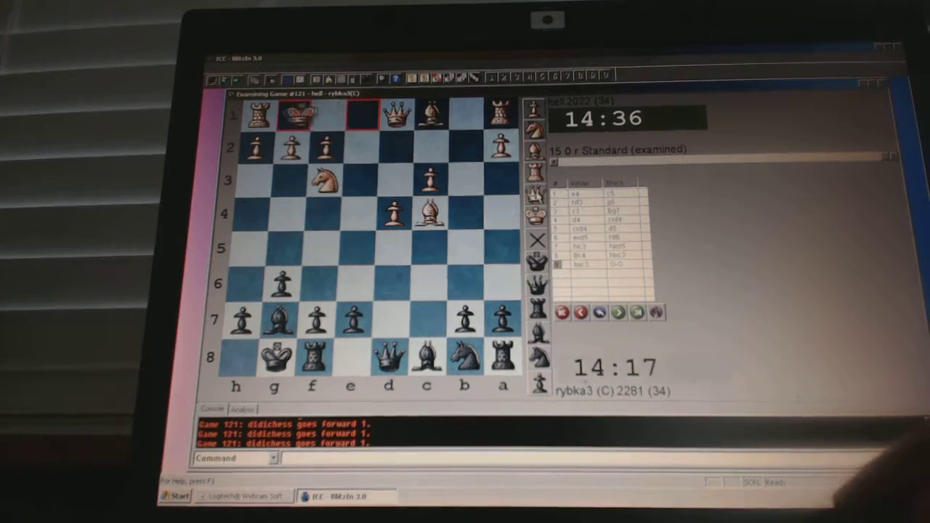
key("Right")
key("Right")
key("Right")
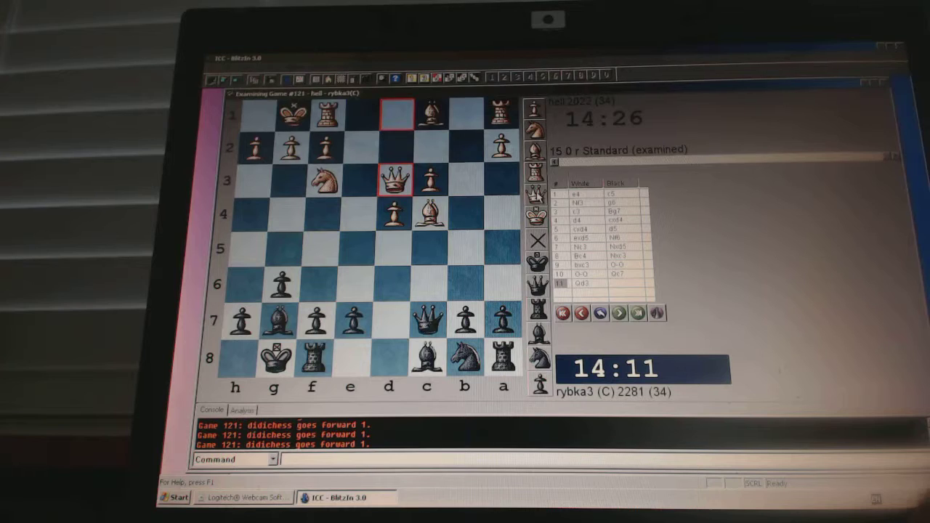
left_click_drag(407, 340, 319, 249)
left_click_drag(394, 181, 360, 147)
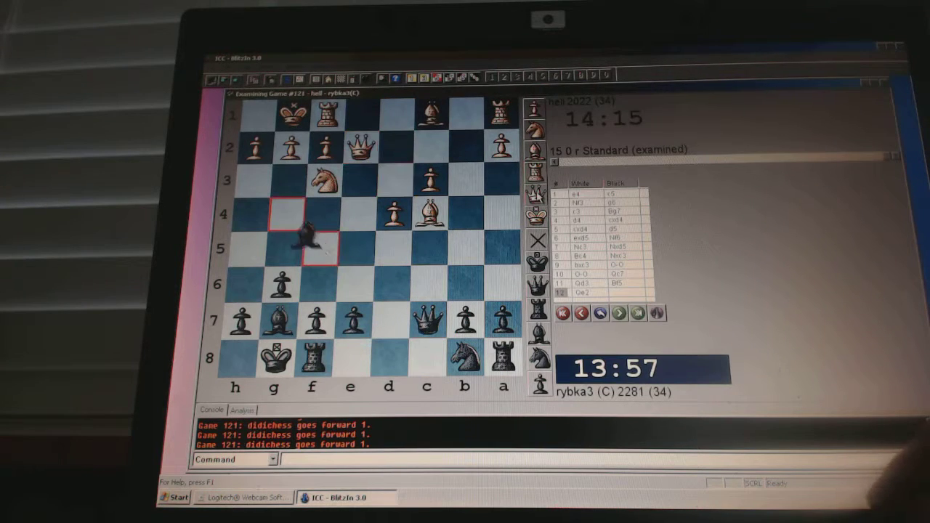
mouse_move(320, 248)
left_mouse_down()
mouse_move(287, 214)
mouse_move(324, 180)
left_mouse_up()
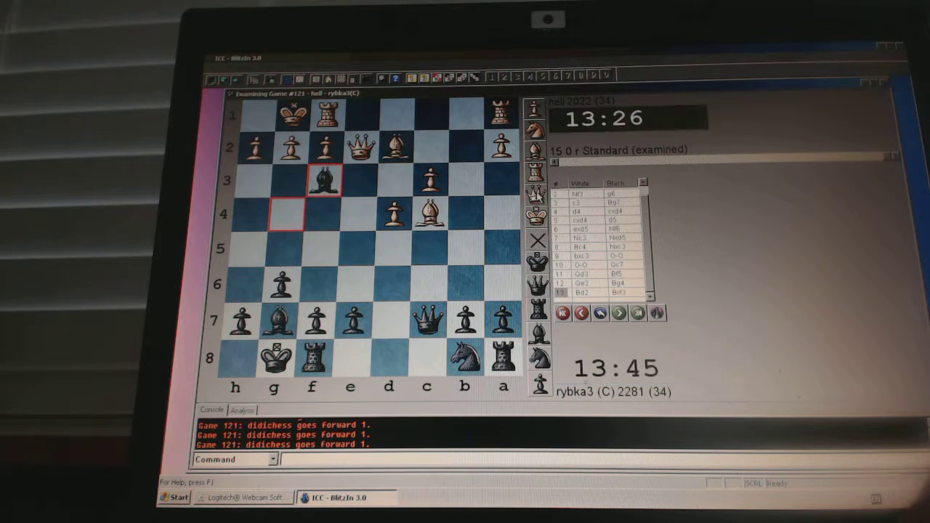
left_click_drag(290, 149, 323, 180)
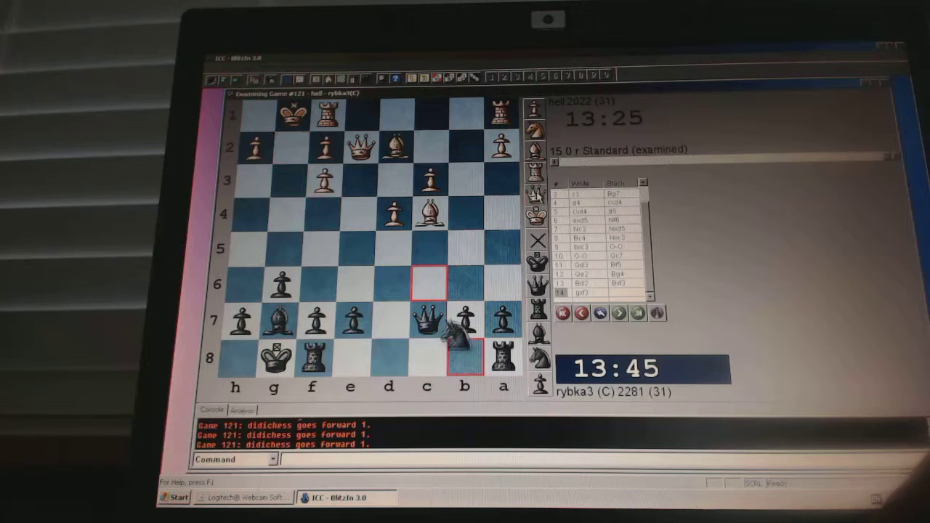
left_click_drag(465, 356, 428, 283)
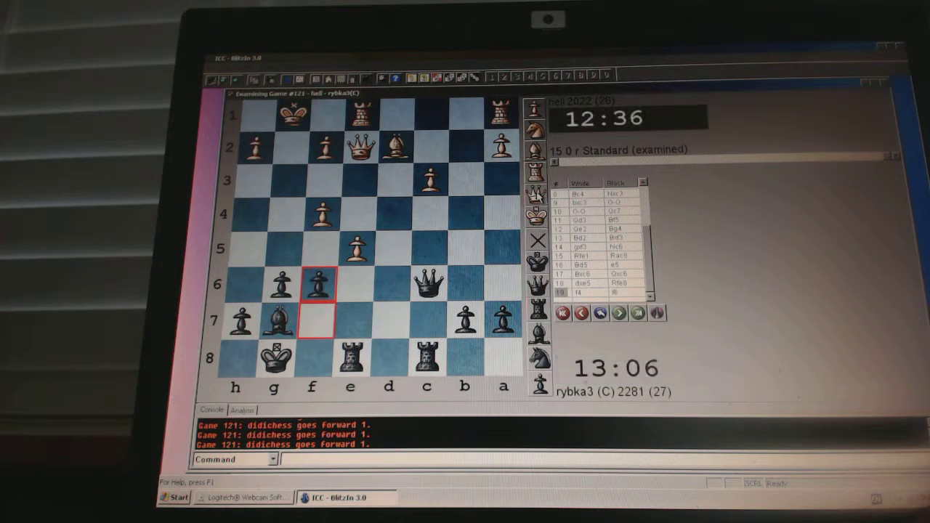
Step game 121 forward to the queen capture on e4.
left_click_drag(410, 265, 359, 213)
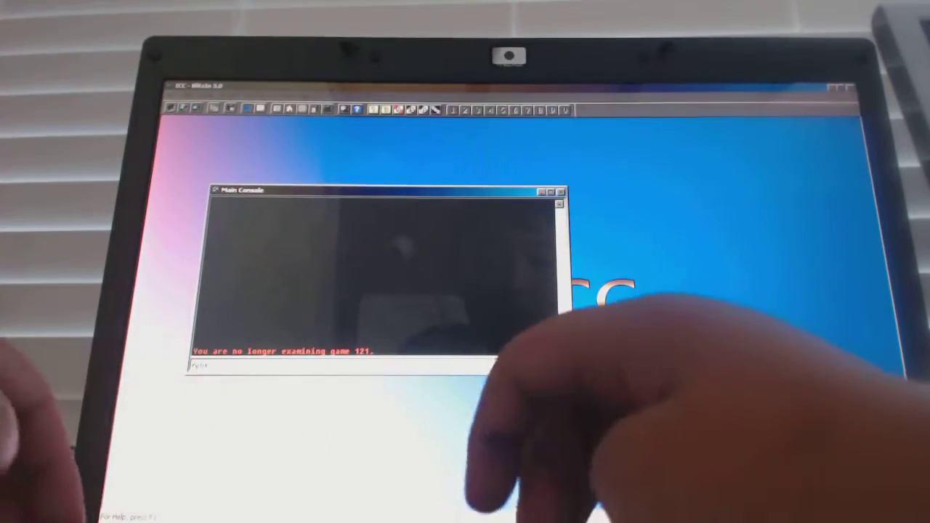
type("rybka4")
Request rybka4's player information, then close the examined game 281.
key("Return")
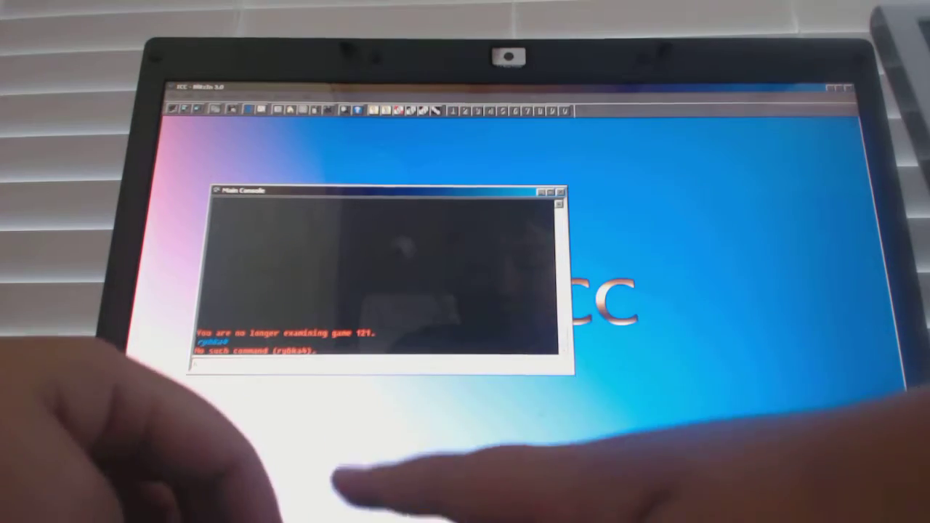
type("fi rybka4")
key("Return")
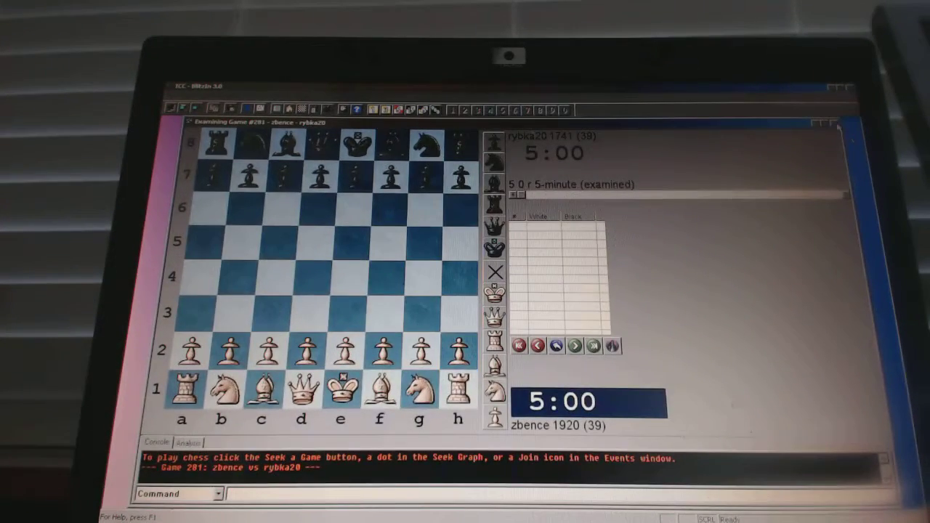
left_click(836, 125)
Close the game history list and request rybka3.5's game history.
left_click(832, 125)
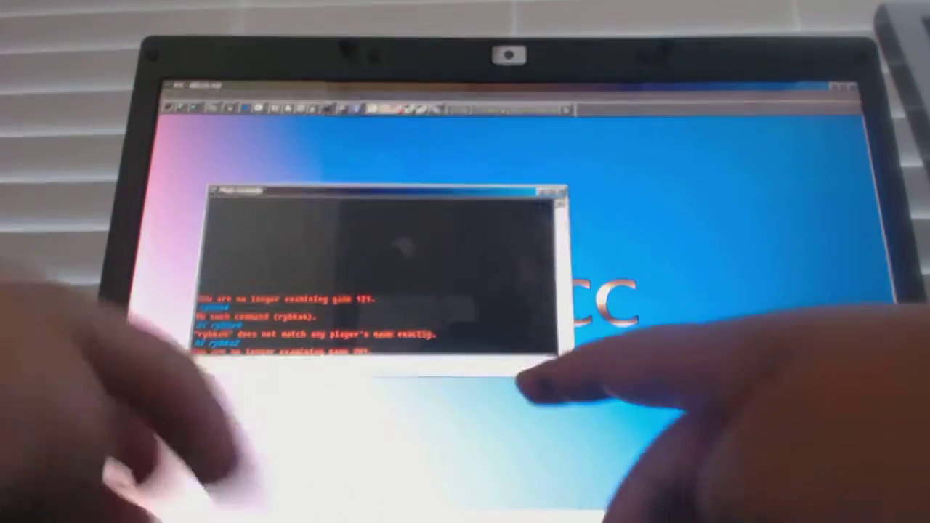
type("3.5")
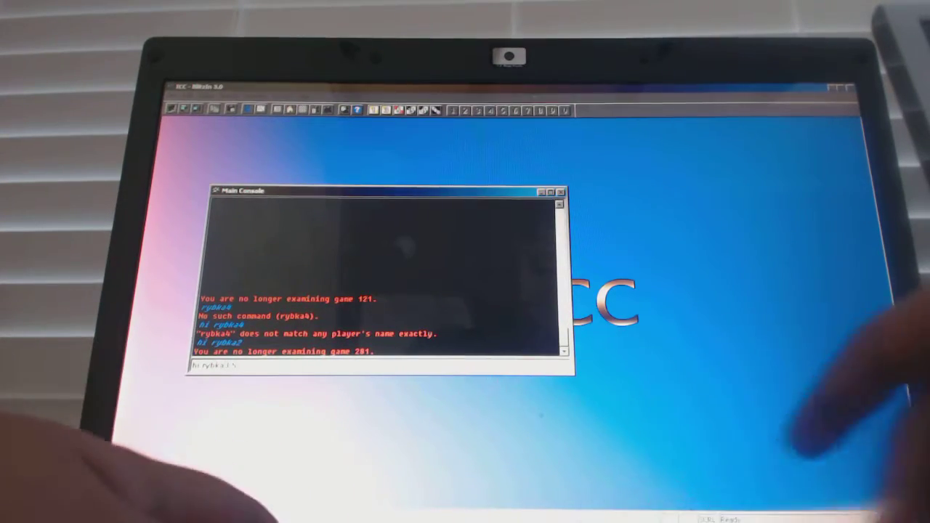
key("Return")
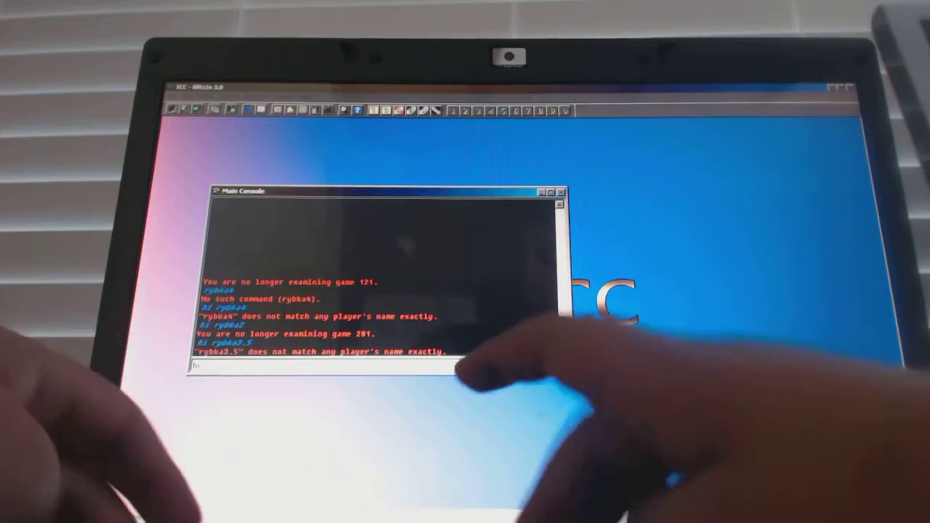
type("hi ryb")
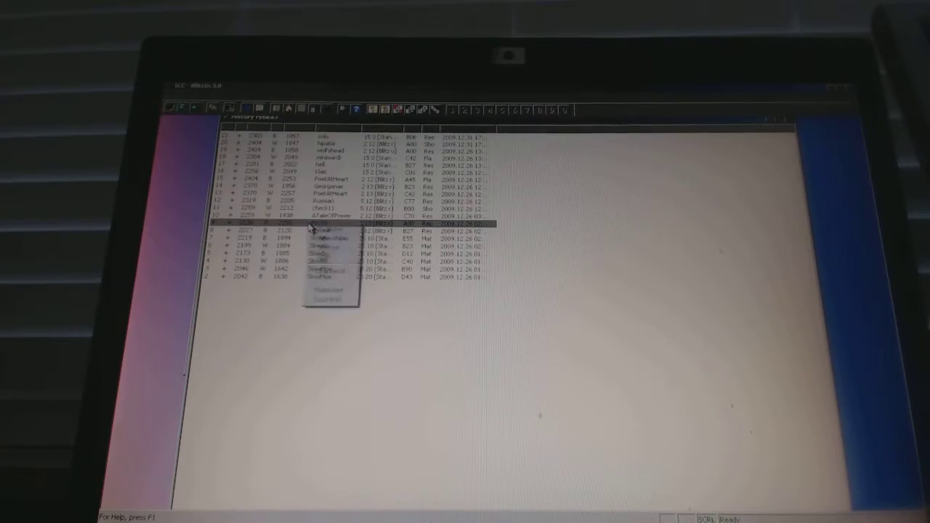
Examine game 312, jump to its drawn final position and step back two moves.
left_click(327, 230)
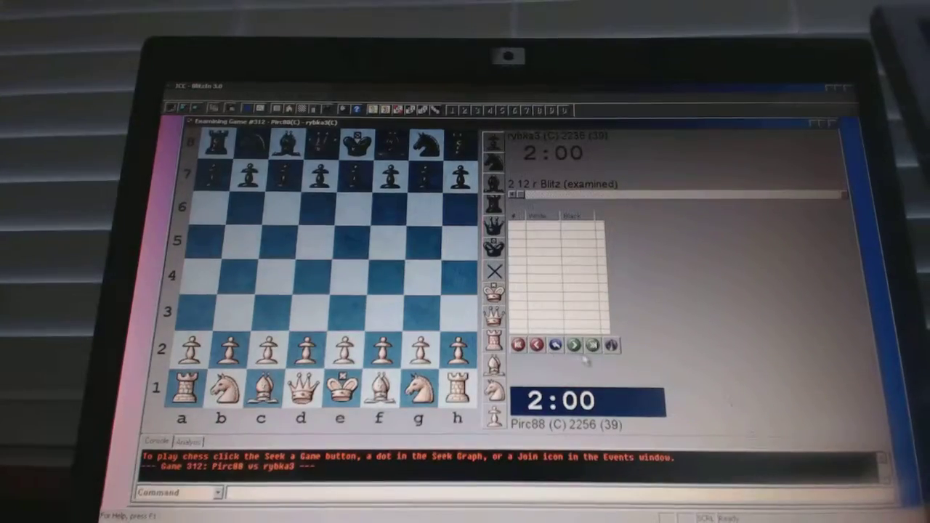
left_click(594, 347)
left_click(537, 347)
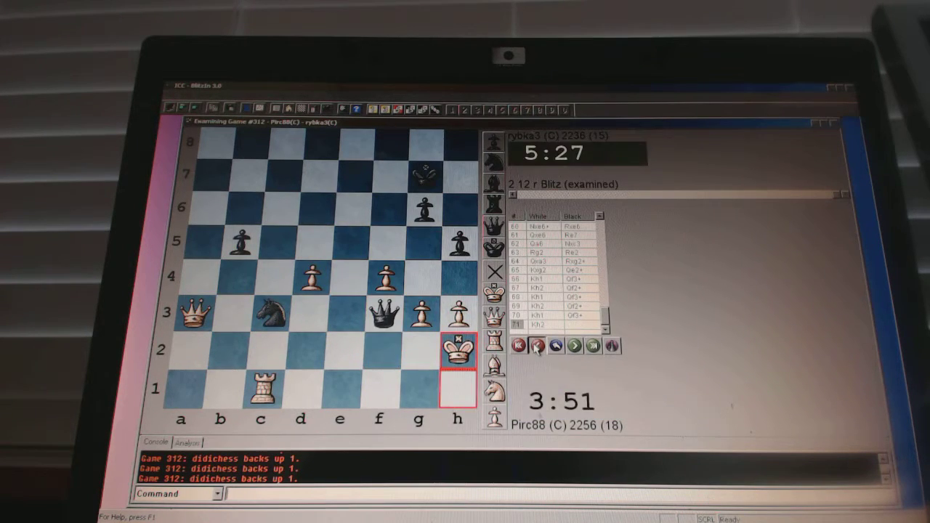
left_click(537, 347)
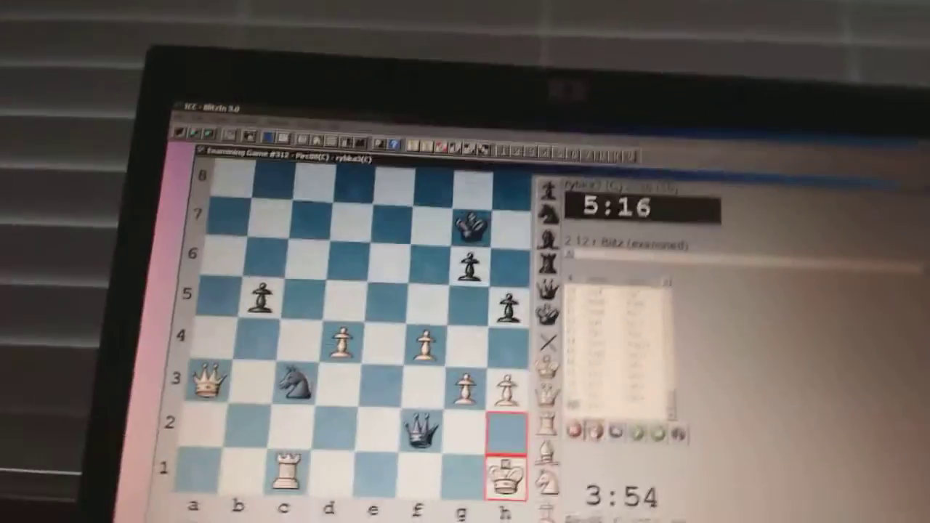